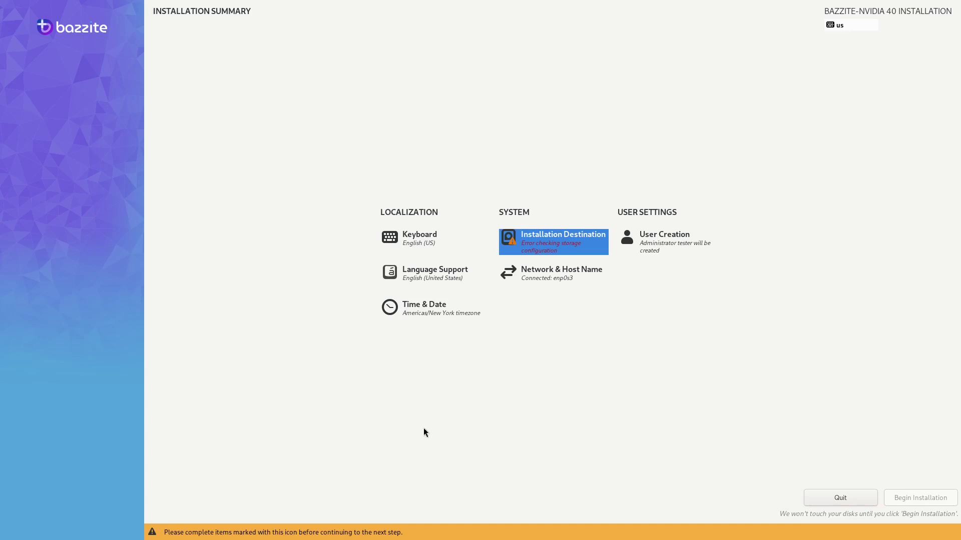
Enter Blivet-GUI, select sda's 170.13 GiB free space, then leave partitioning with no changes.
click(513, 236)
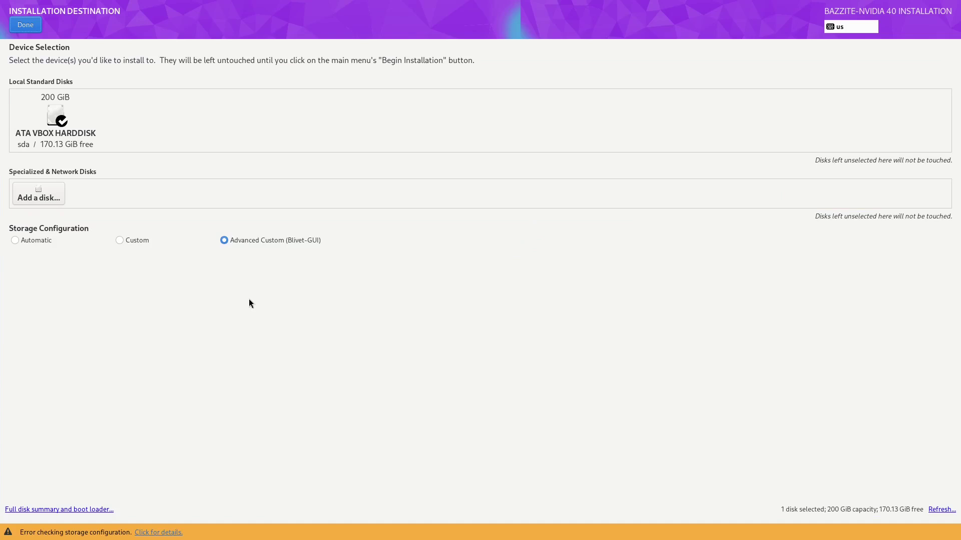
click(28, 26)
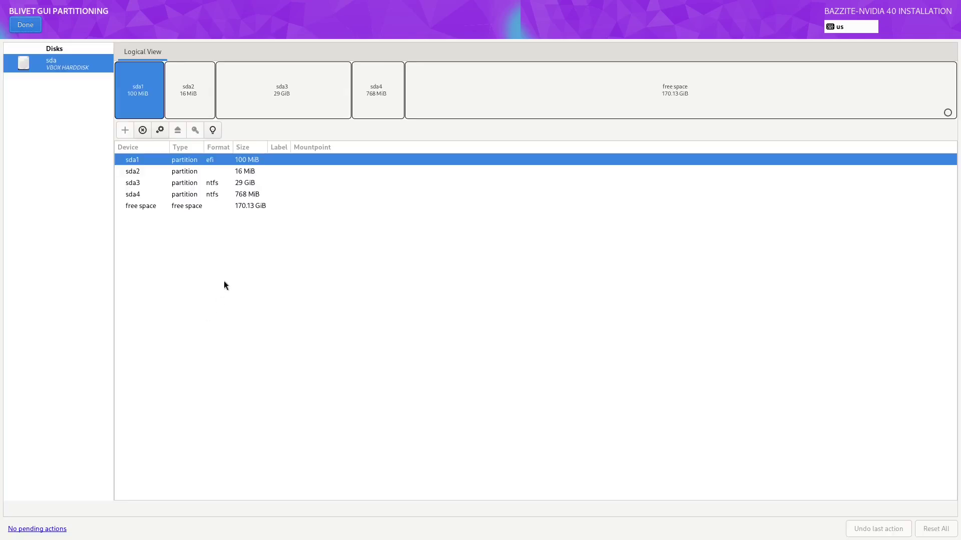
click(537, 101)
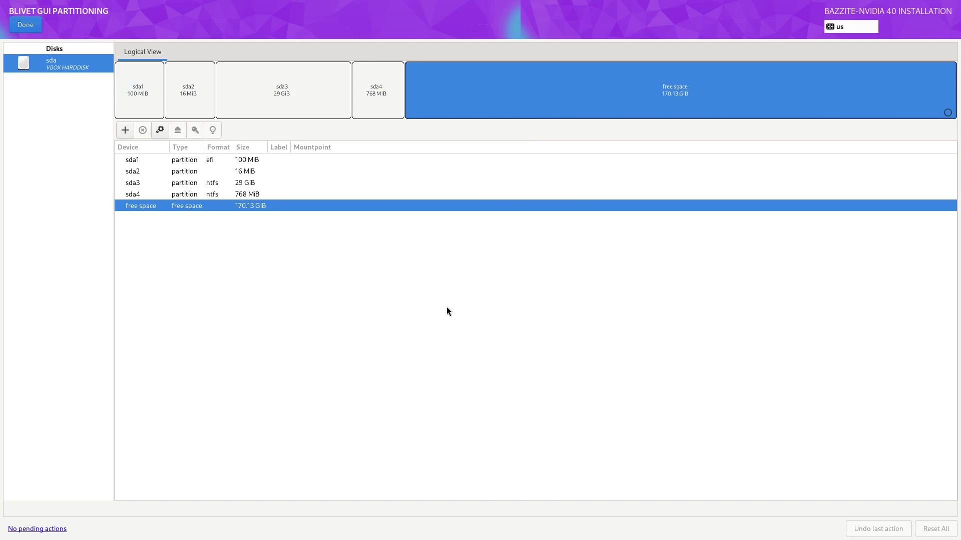
click(26, 24)
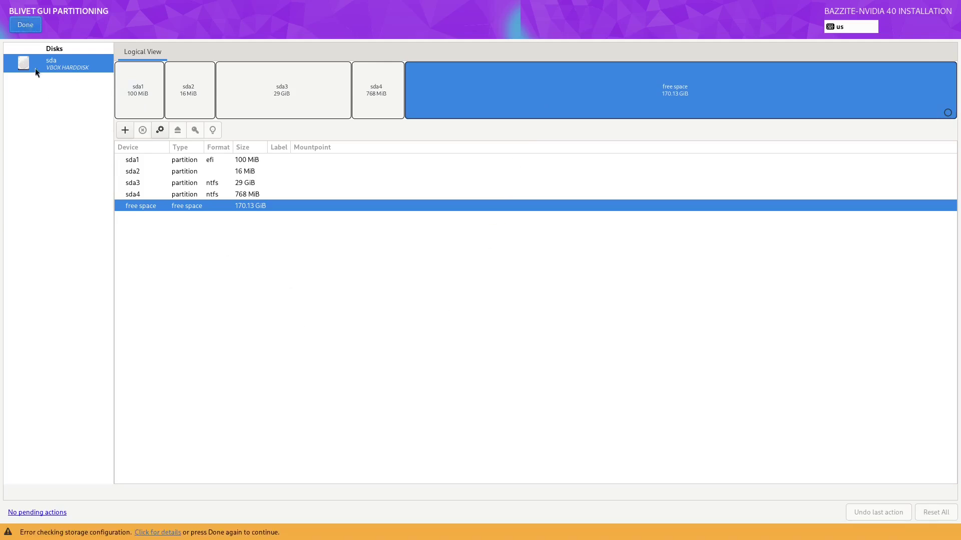
click(25, 25)
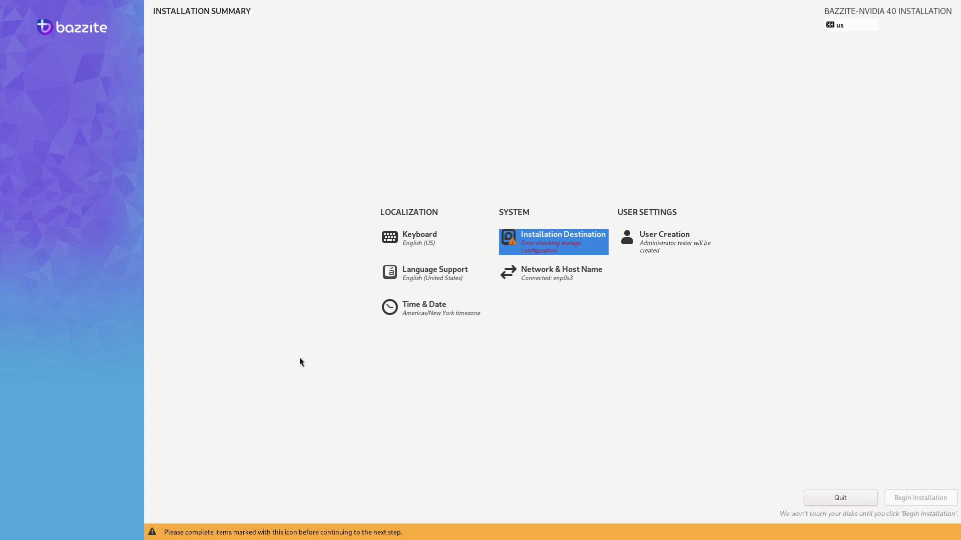
Reopen Installation Destination to return to the Blivet-GUI partitioning screen.
click(553, 250)
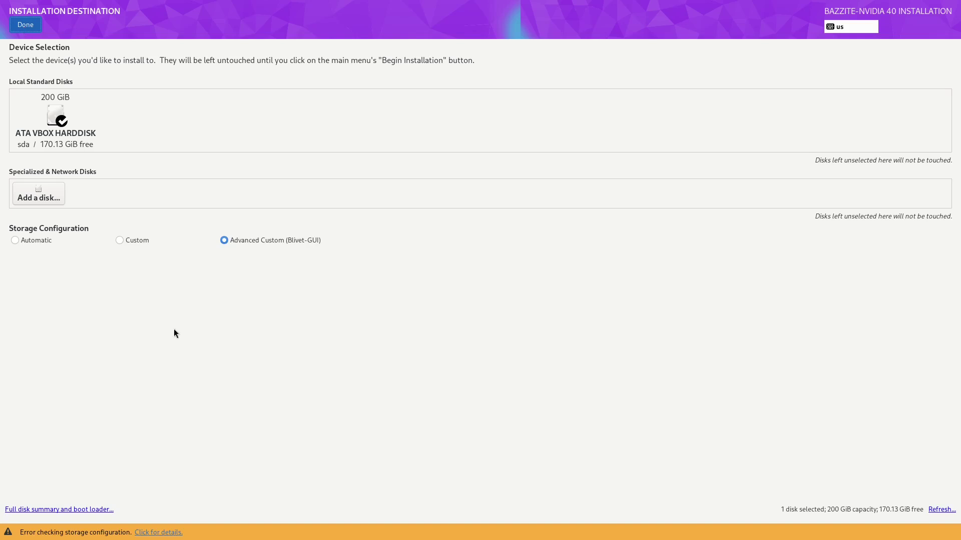
click(25, 24)
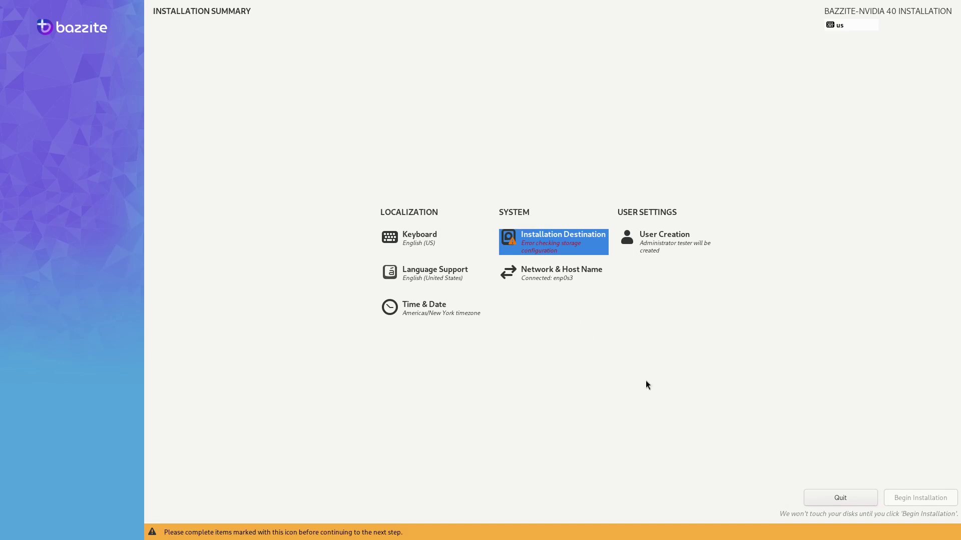
click(563, 247)
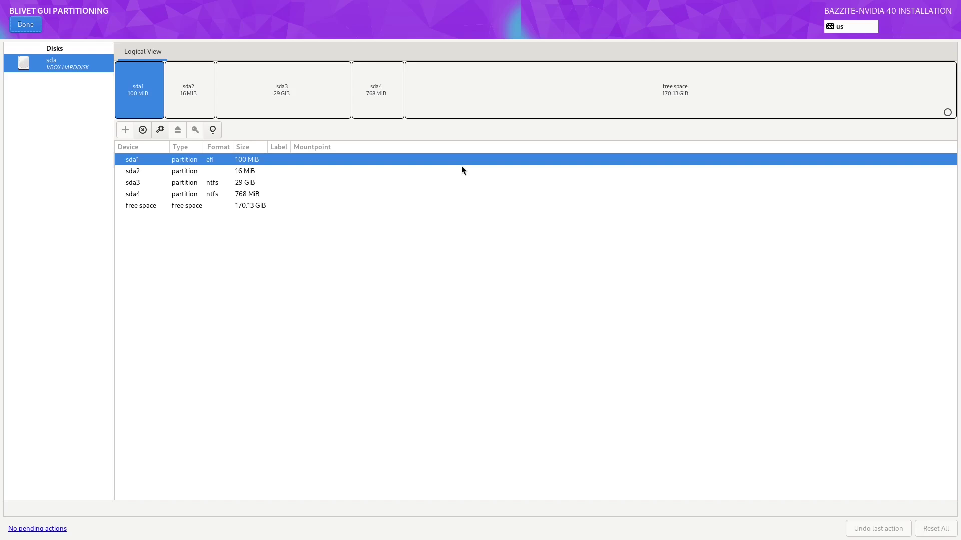
Start a new partition in the free space with size 300 MiB.
click(497, 104)
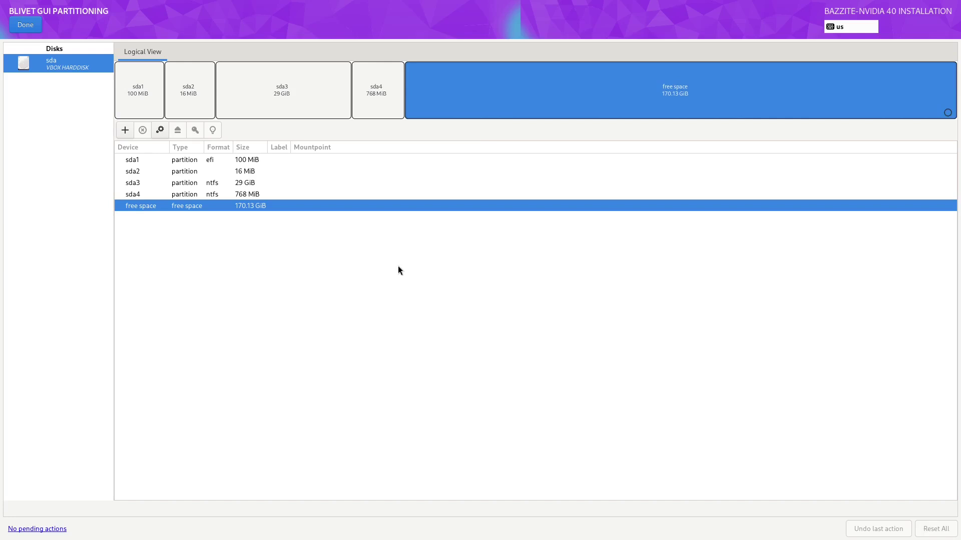
click(125, 130)
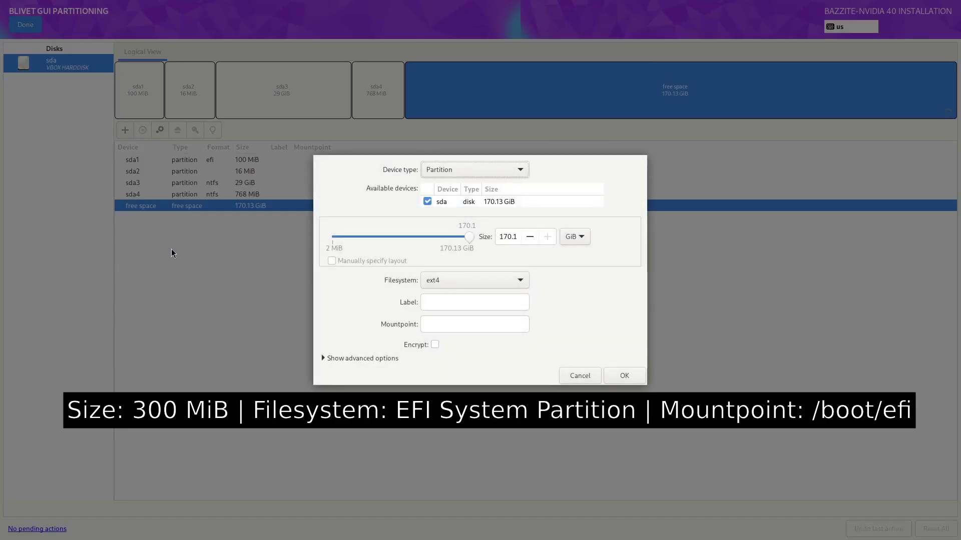
click(577, 237)
click(571, 224)
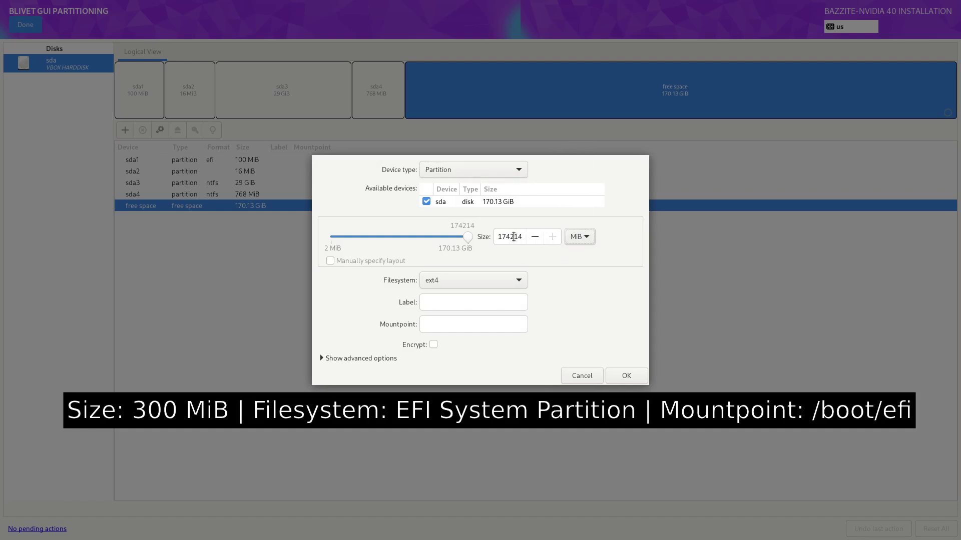
drag(520, 237, 491, 242)
text(300)
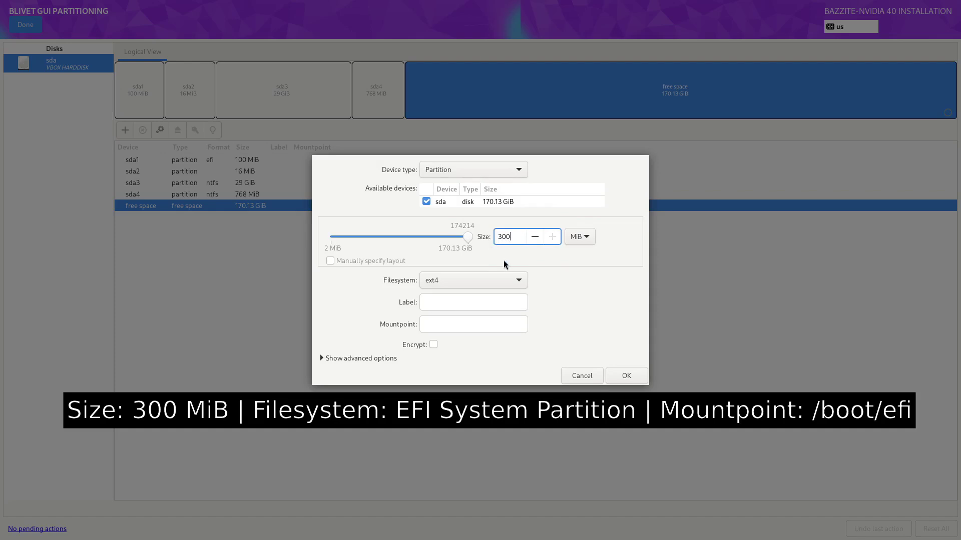
Make it an EFI System Partition labelled bazzite-efi, mounted at /boot/efi.
click(495, 280)
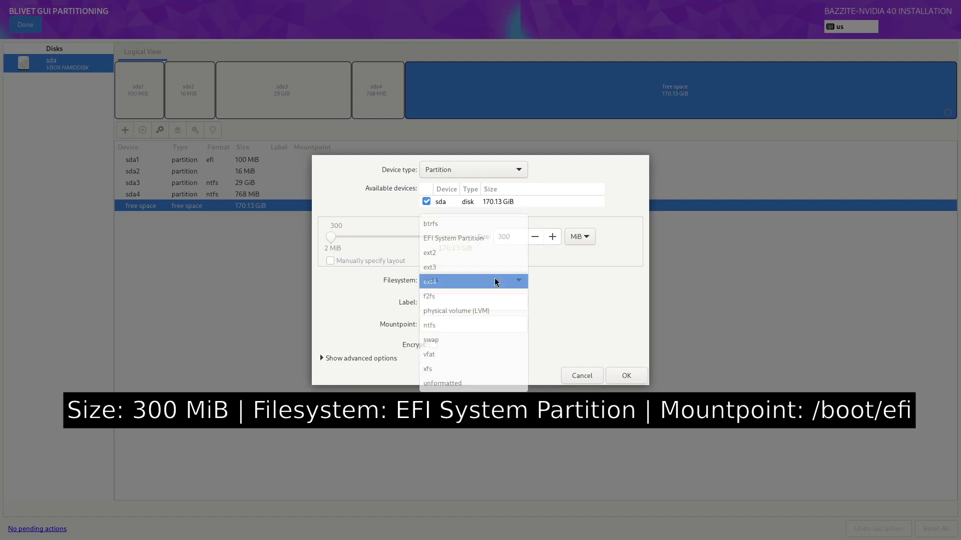
click(477, 248)
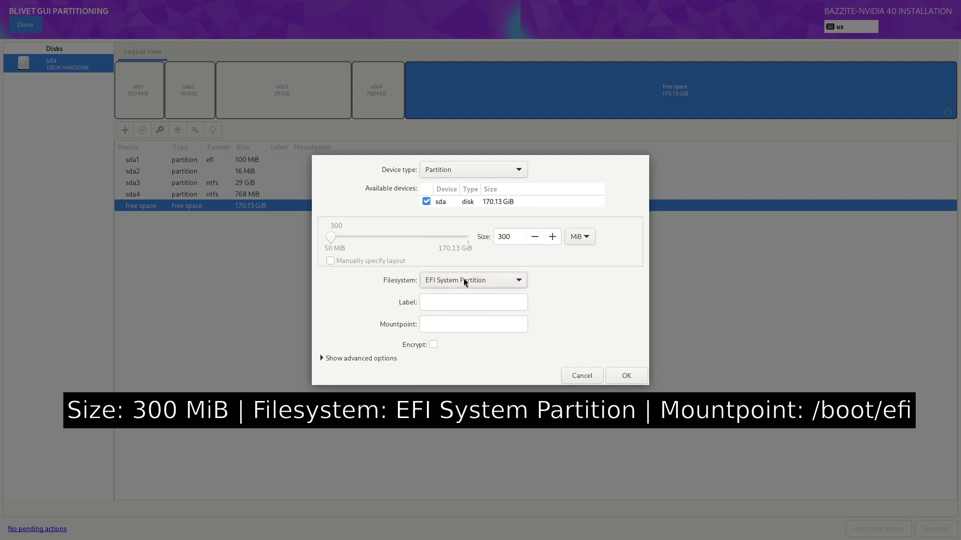
click(451, 300)
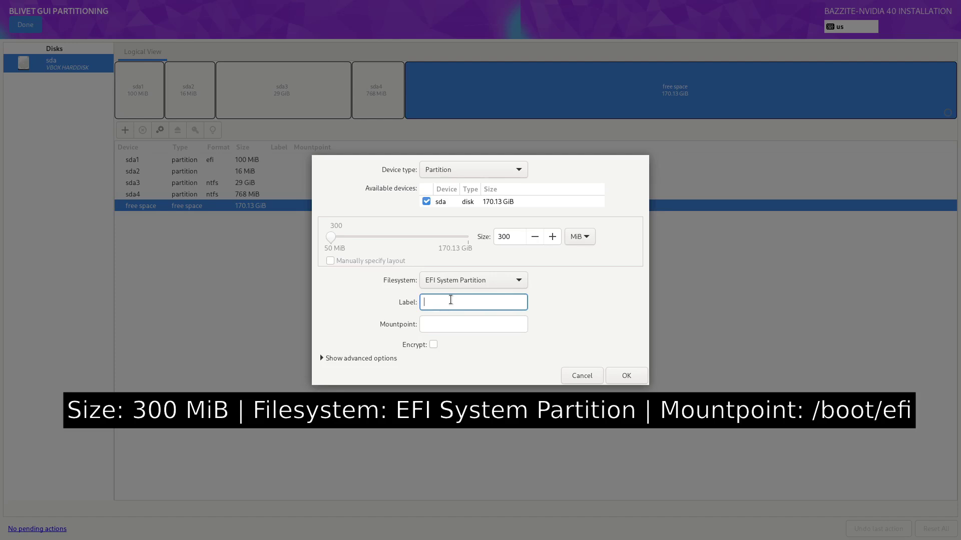
text(bazzite-efi)
click(459, 321)
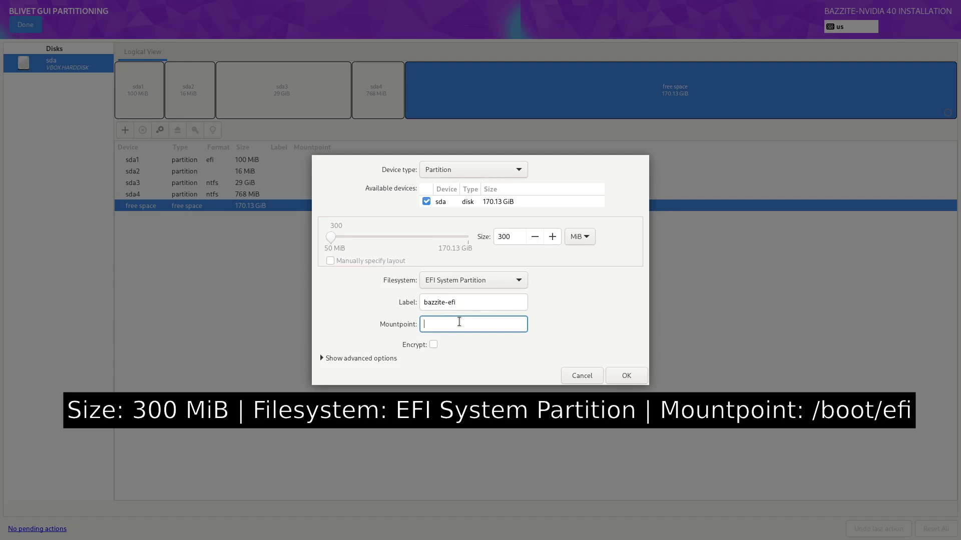
text(/boot/efi)
click(620, 380)
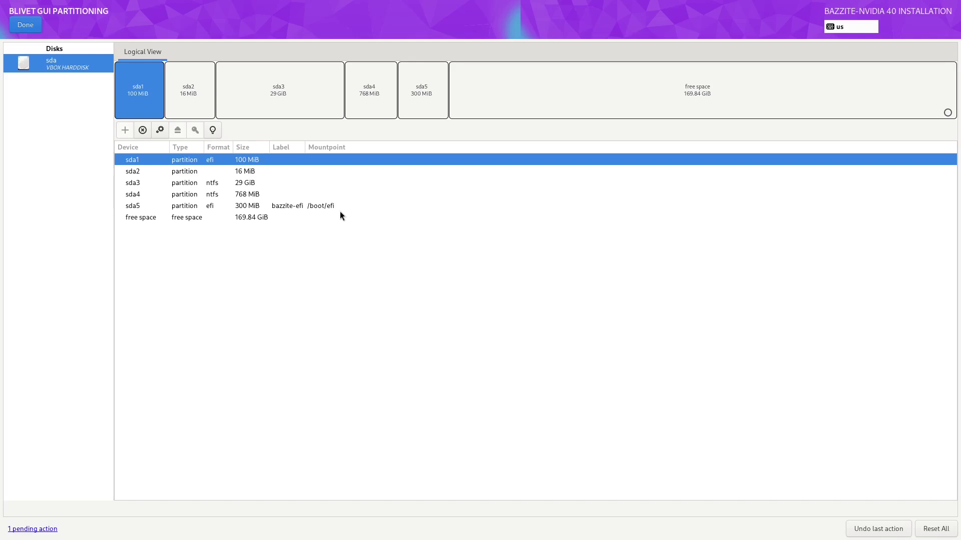
click(930, 532)
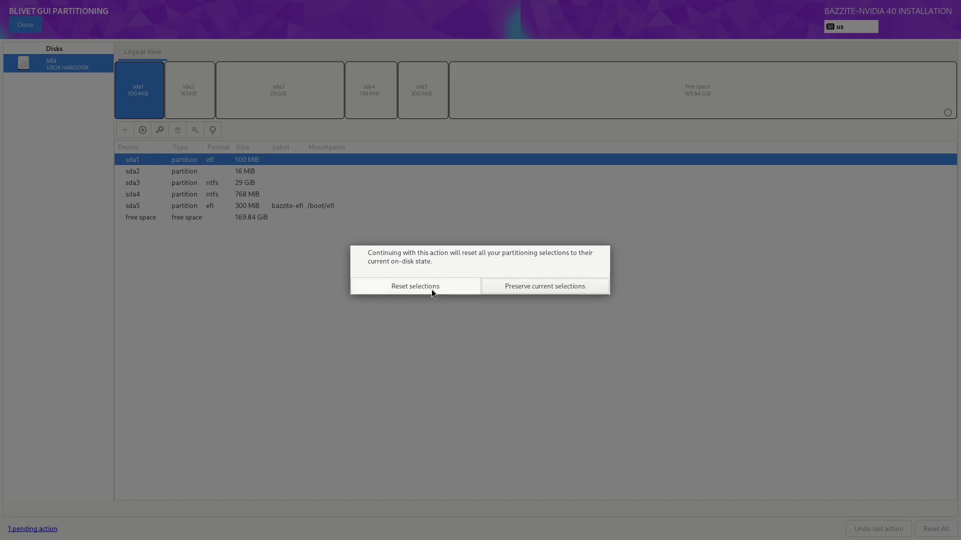
click(529, 287)
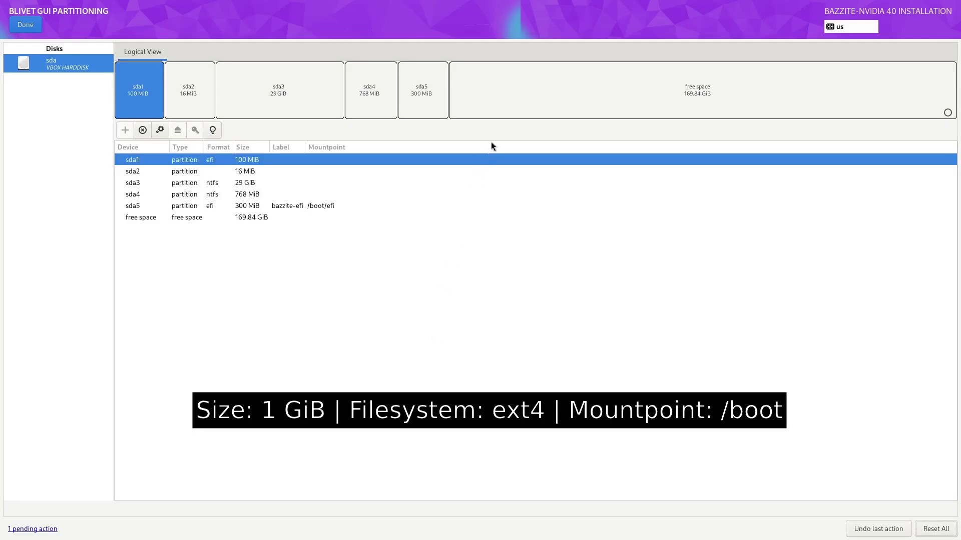
Create a 1 GiB partition labelled bazzite-boot at /boot from the 169.84 GiB free space.
click(532, 103)
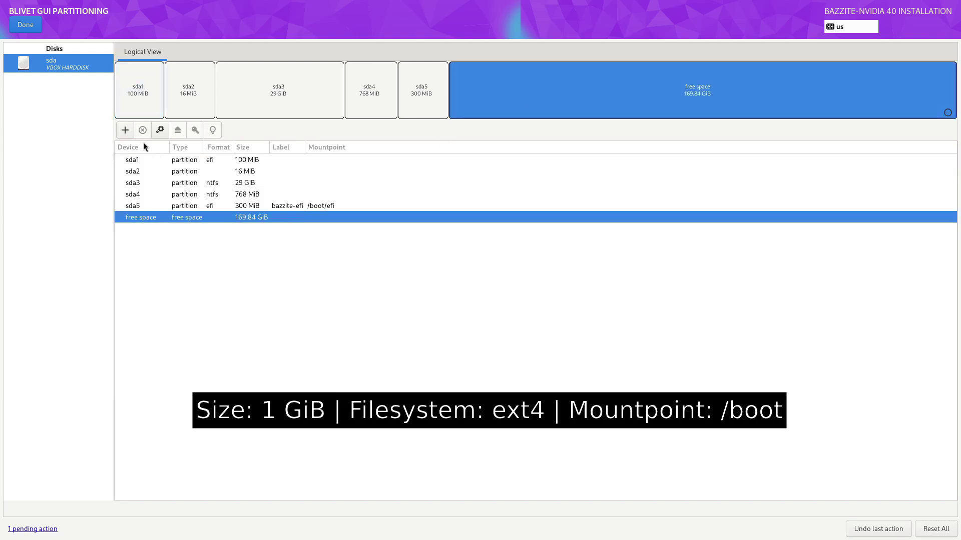
click(126, 131)
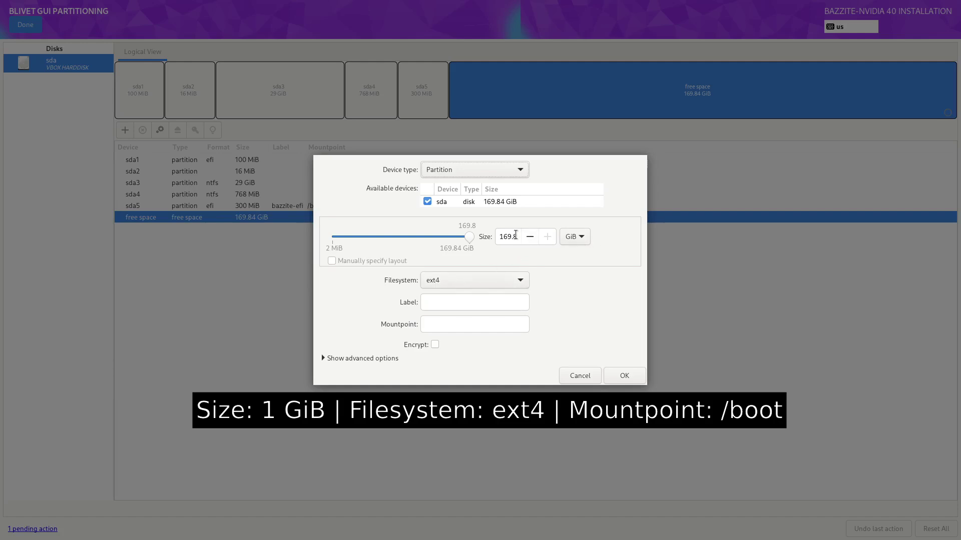
drag(521, 237, 480, 235)
text(1)
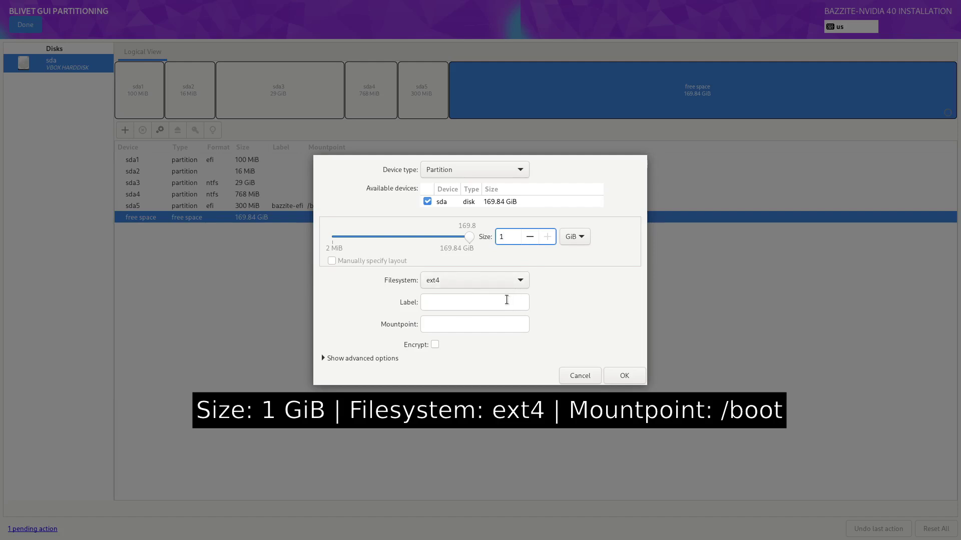
click(506, 301)
text(bazzite-boot)
key(Tab)
text(/boot)
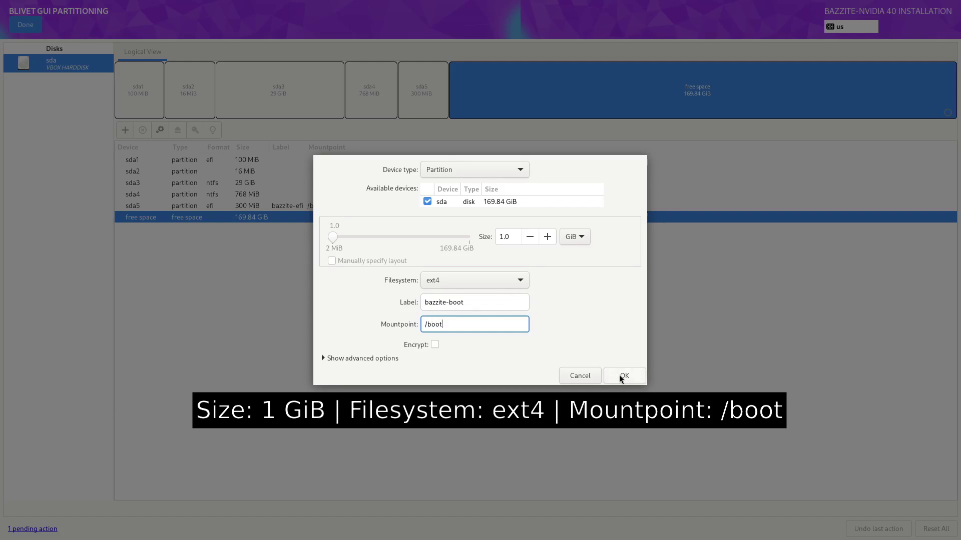
click(623, 376)
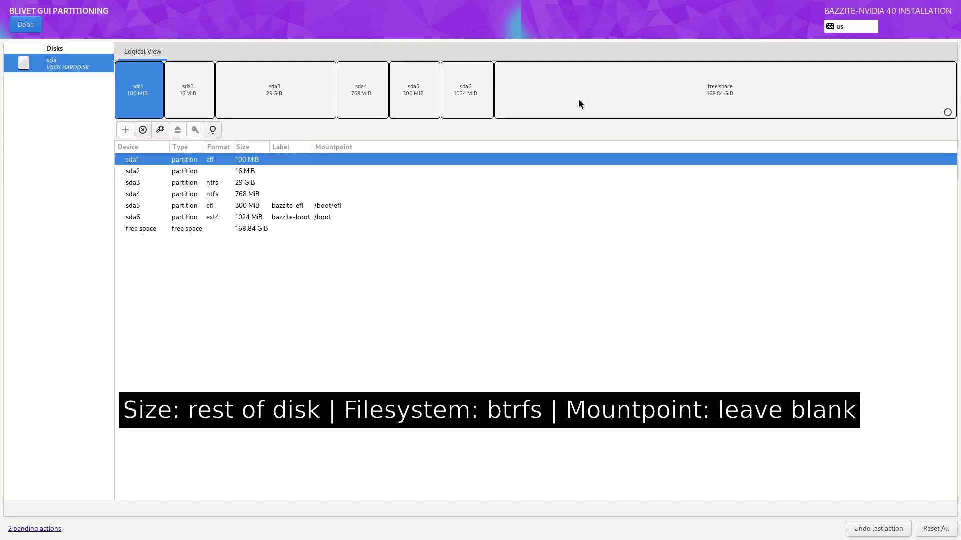
Turn the remaining 168.84 GiB free space into a btrfs partition without a mountpoint.
click(578, 100)
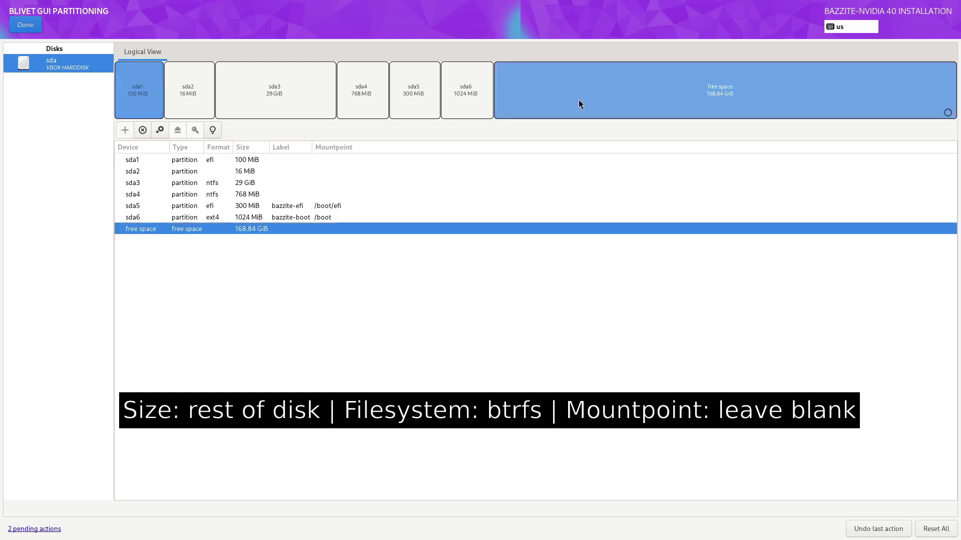
click(124, 132)
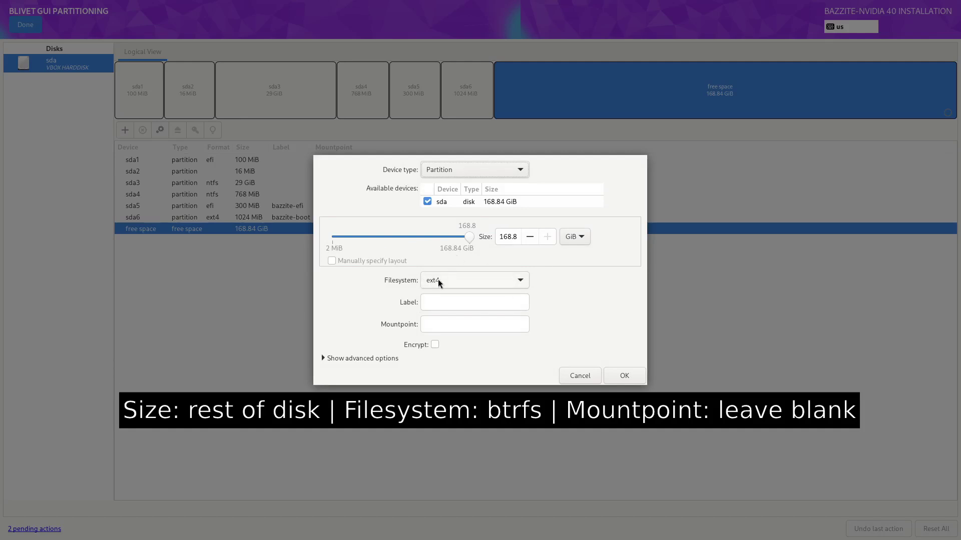
click(438, 284)
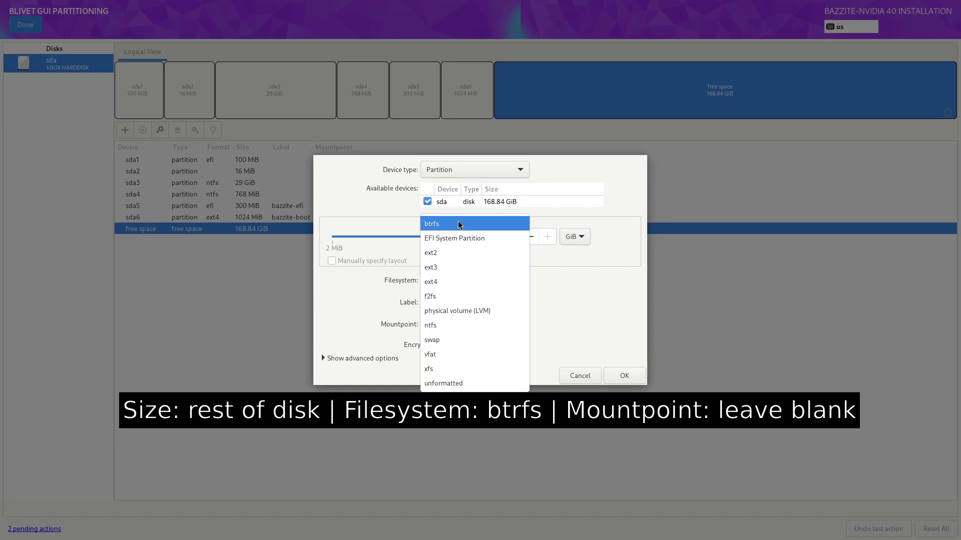
click(459, 225)
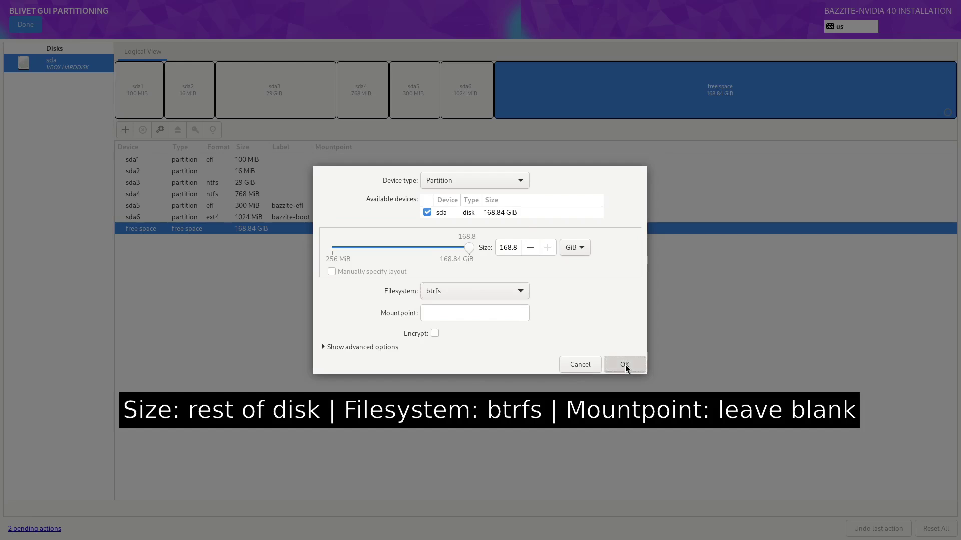
click(626, 365)
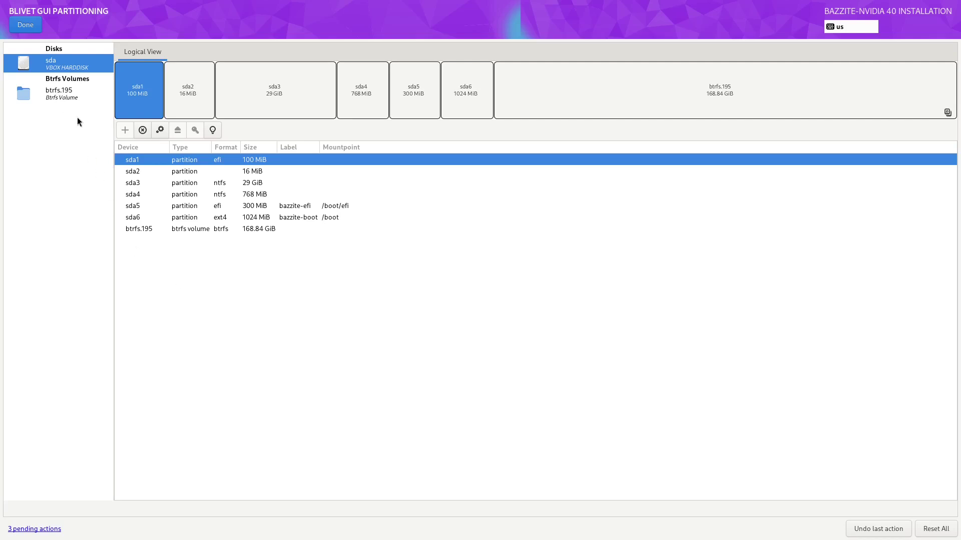
Add a subvolume to btrfs.195 mounted at /.
key(Down)
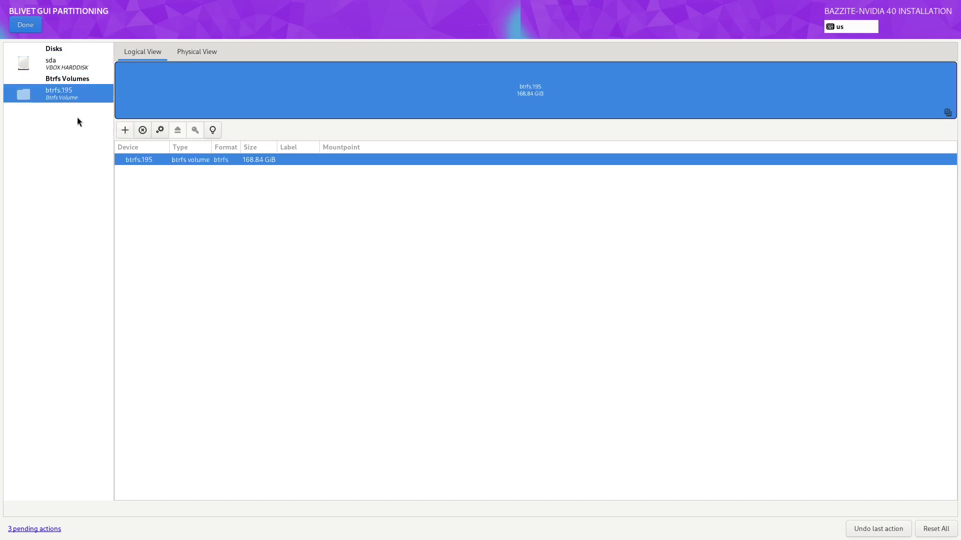
click(123, 130)
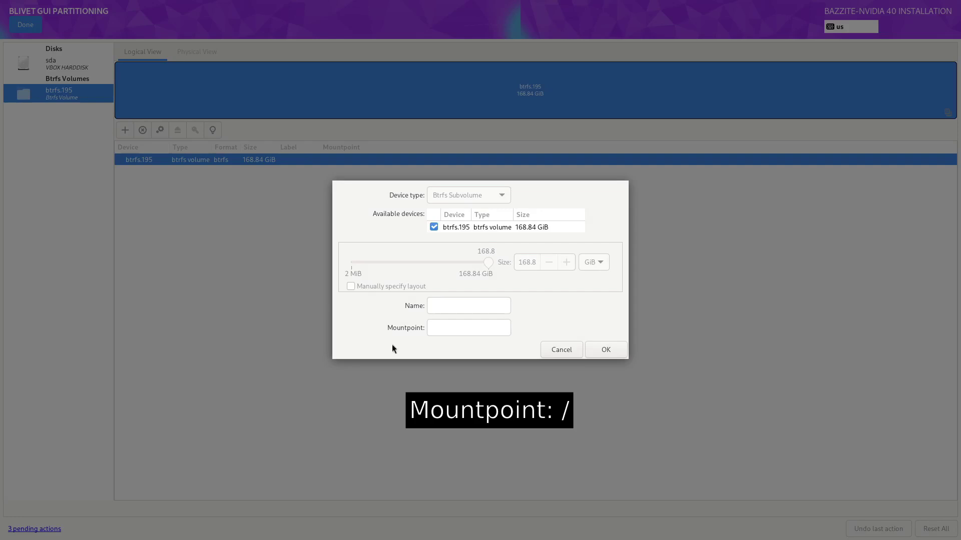
click(442, 332)
text(/)
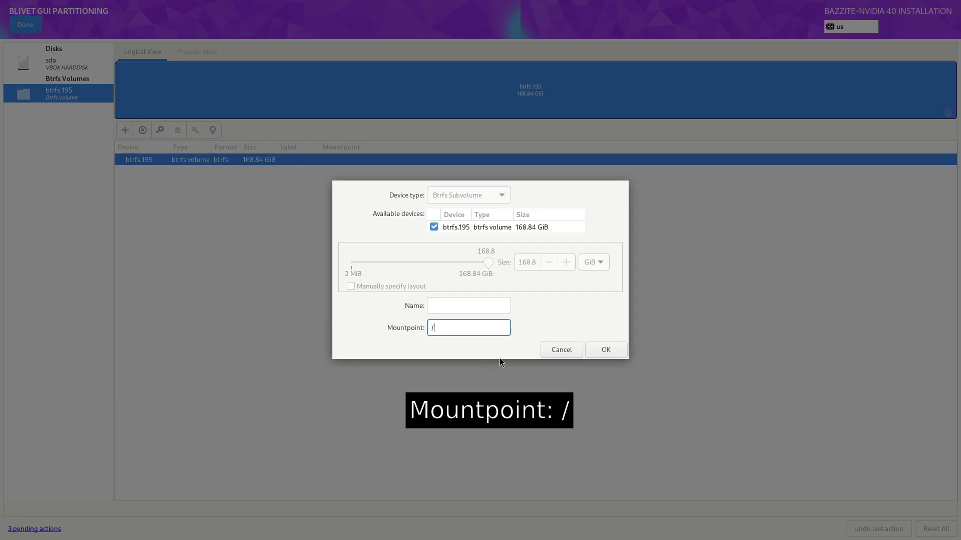
click(615, 349)
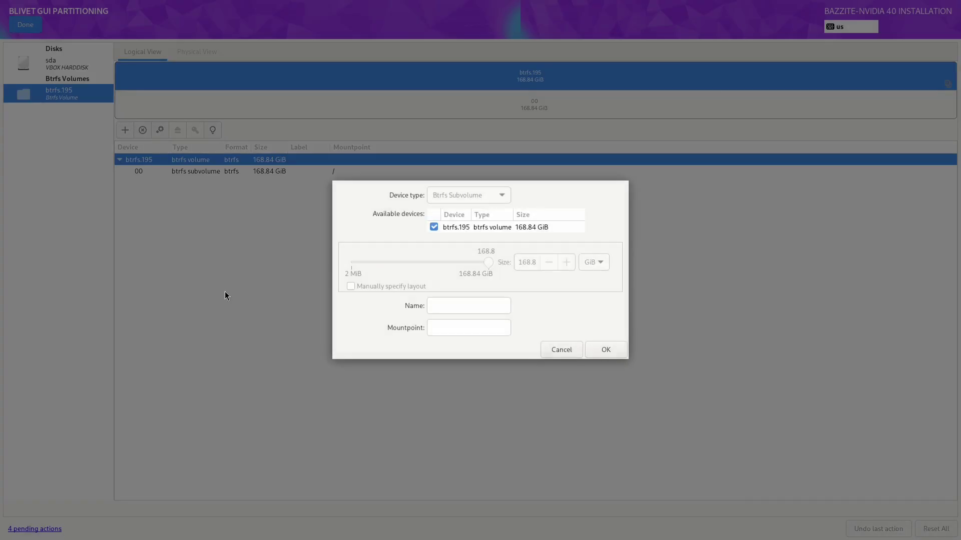
Add two more btrfs.195 subvolumes mounted at /var and /var/home.
click(457, 329)
text(/var)
key(Return)
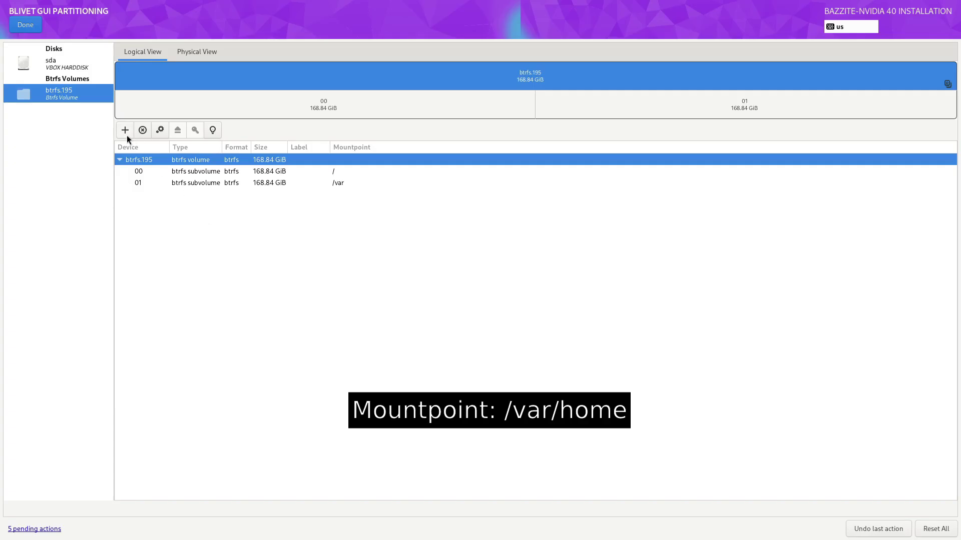
click(125, 133)
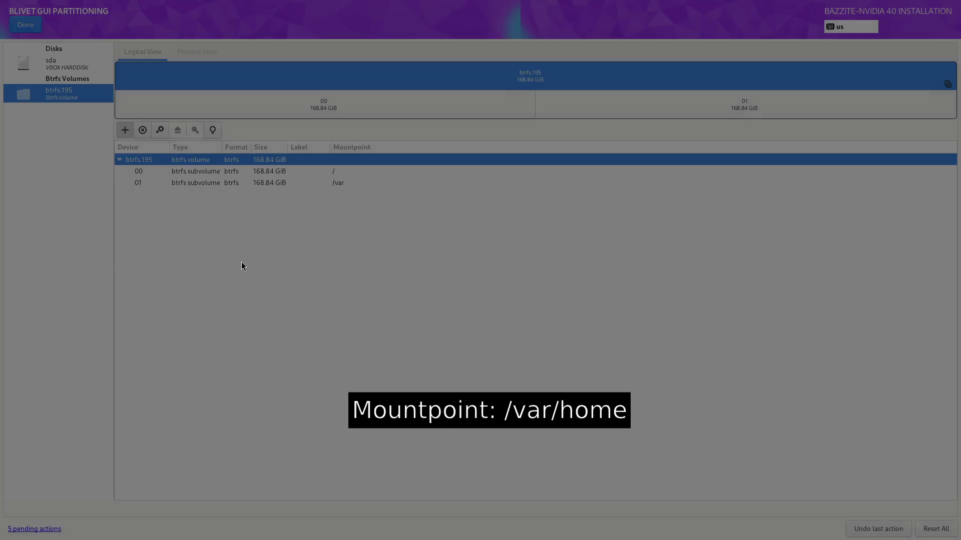
click(479, 328)
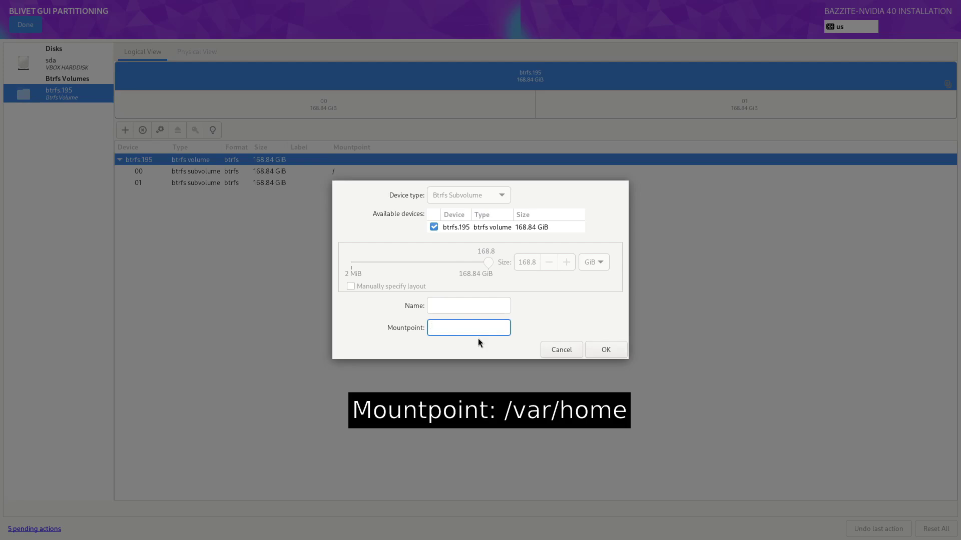
text(/var/home)
click(606, 349)
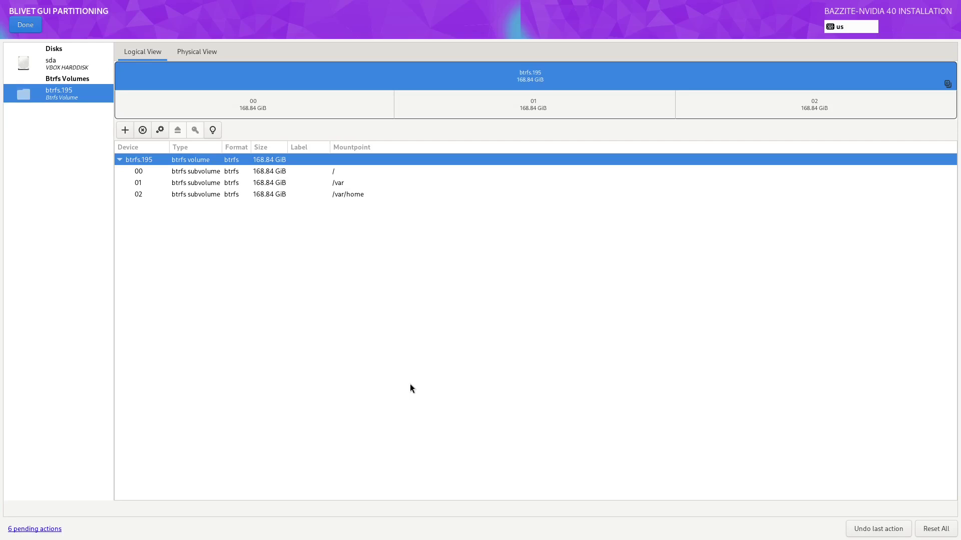
Finish partitioning and accept the summary of changes.
click(23, 25)
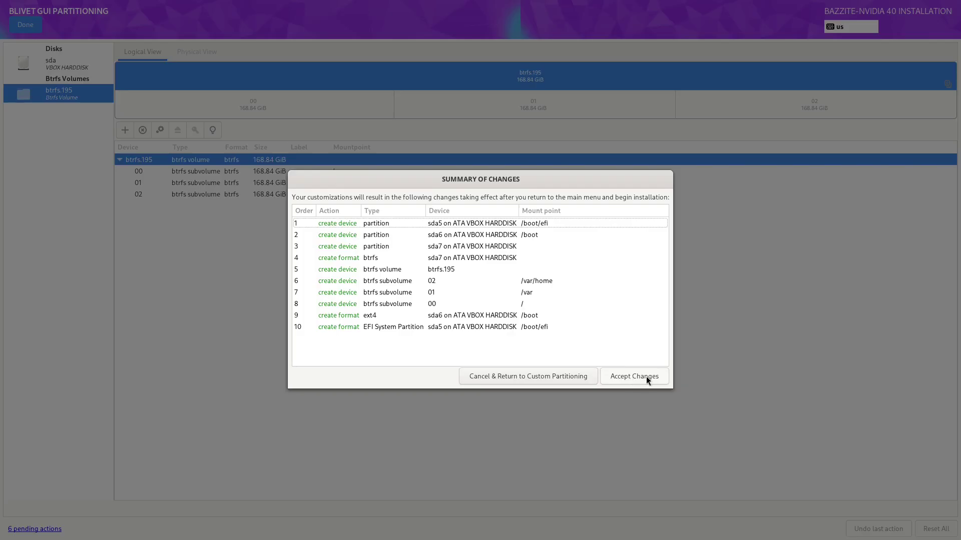
click(647, 378)
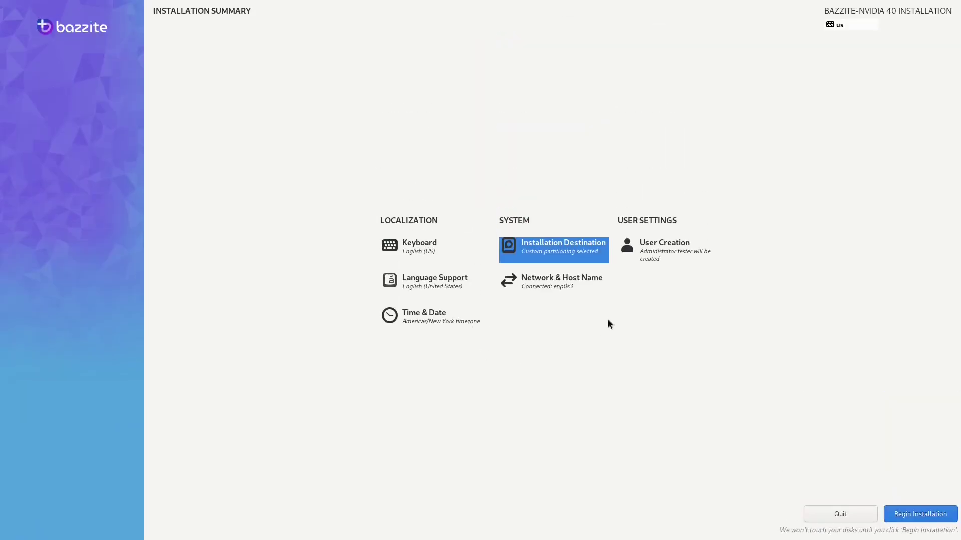
Create a user account with full name, user name and password, accepting the weak-password warning.
click(645, 250)
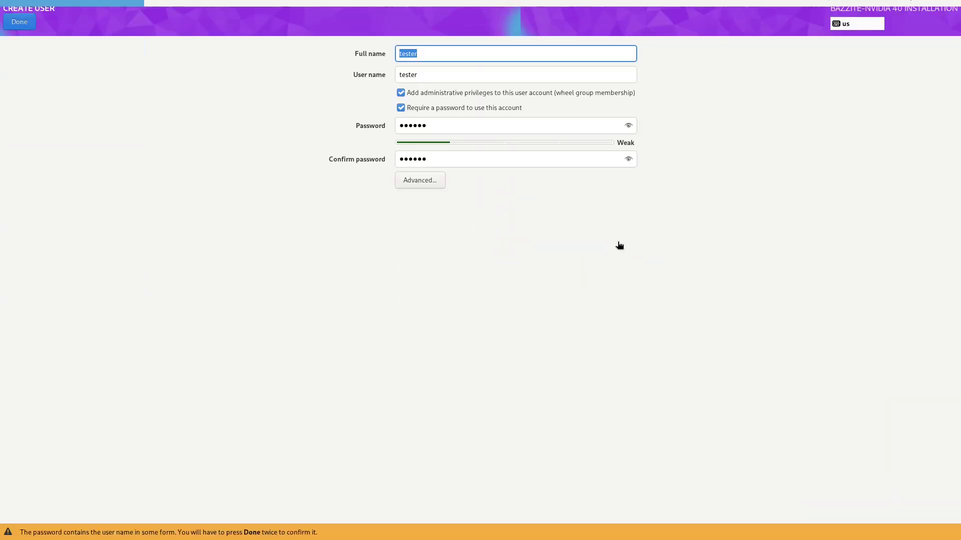
click(421, 54)
key(ctrl+a)
text(tester)
key(Tab)
text(tester)
key(Tab)
text(tester)
key(Tab)
text(tester)
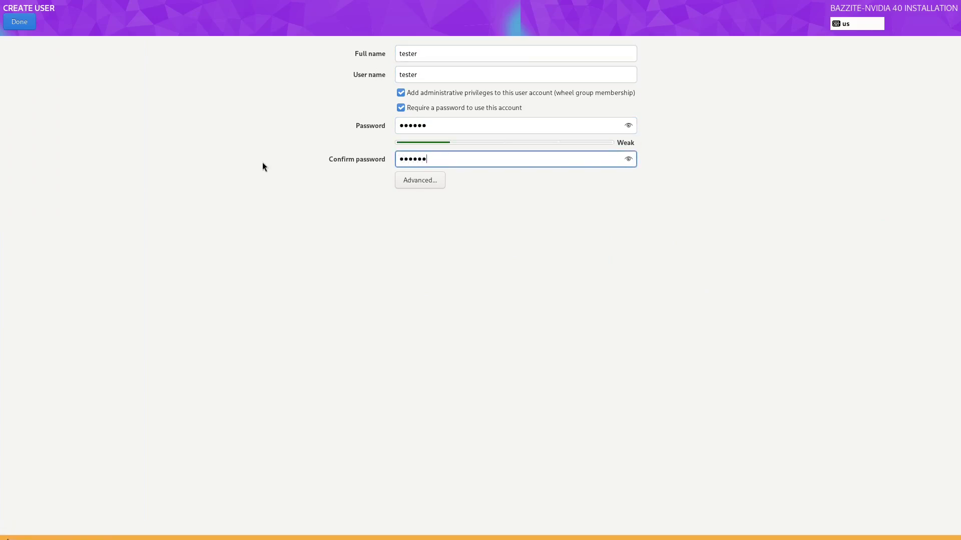
click(23, 25)
click(23, 25)
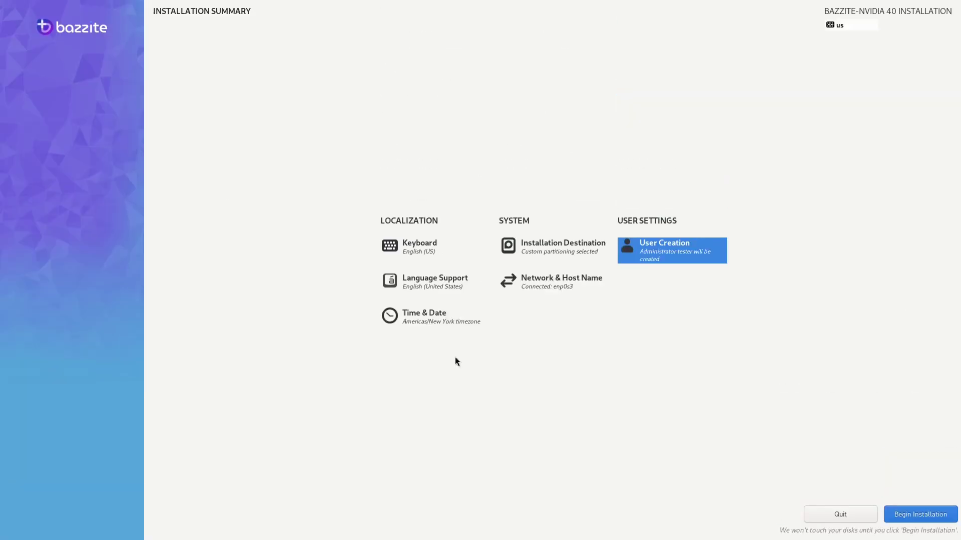